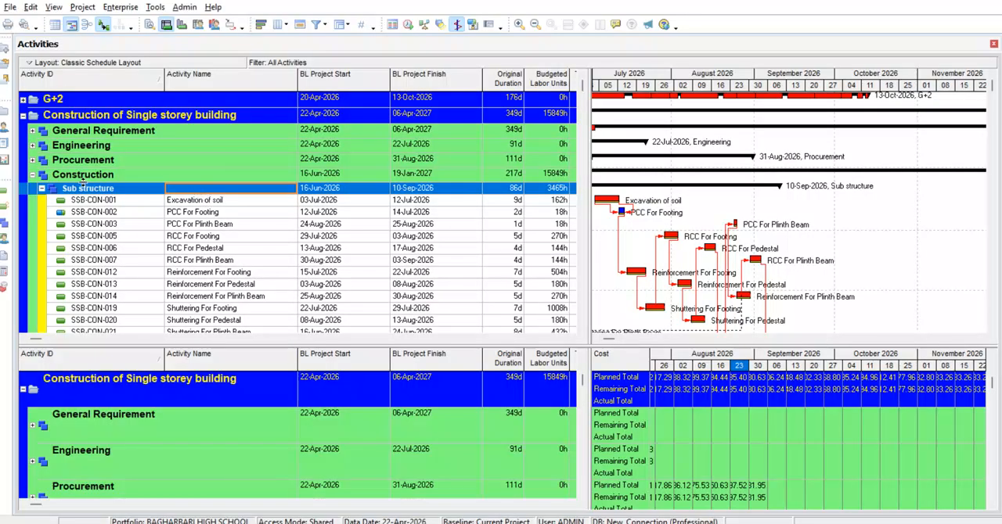
scroll(183, 219, "down", 2)
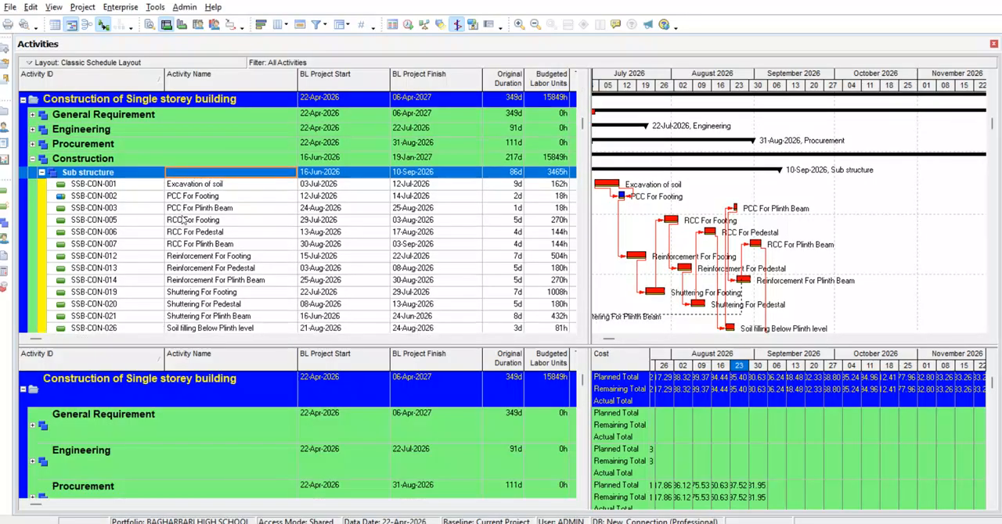
scroll(183, 219, "up", 2)
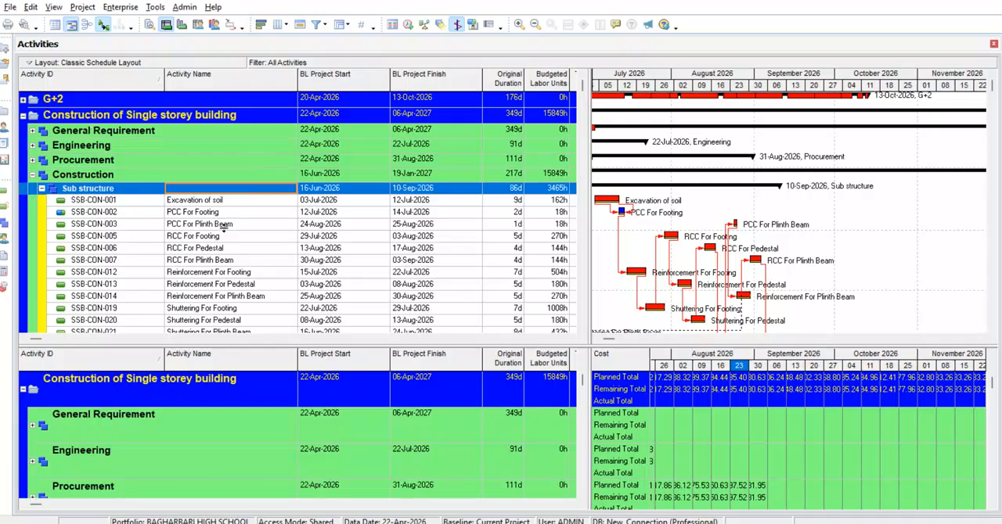
scroll(223, 227, "down", 3)
scroll(223, 227, "down", 1)
scroll(223, 227, "up", 3)
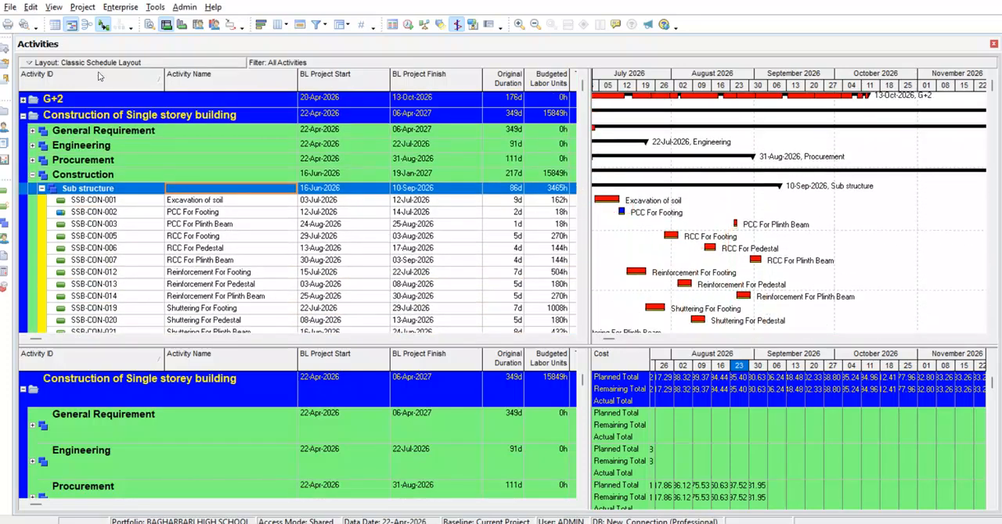
Add a new baseline to project SSB-01 Construction of Single storey building by saving a copy of the current project.
left_click(81, 9)
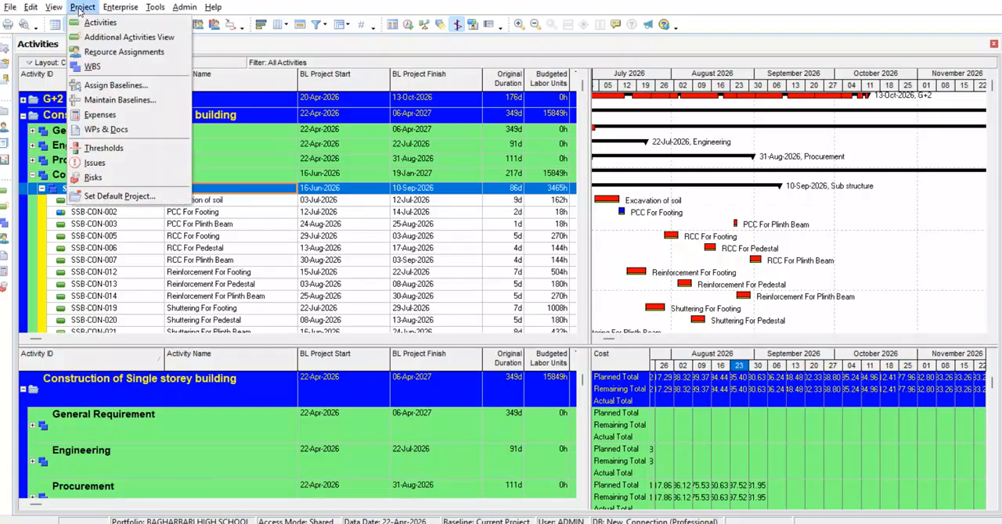
left_click(122, 101)
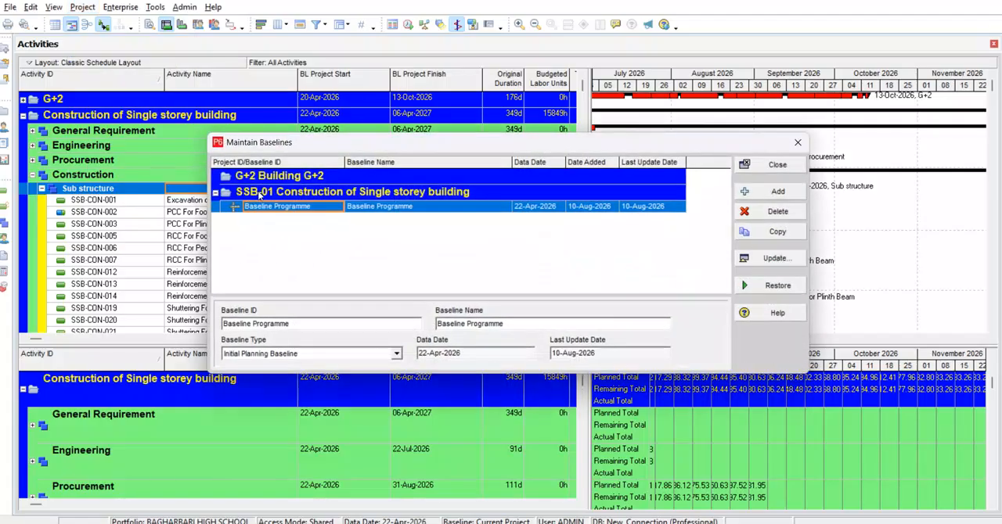
left_click(216, 192)
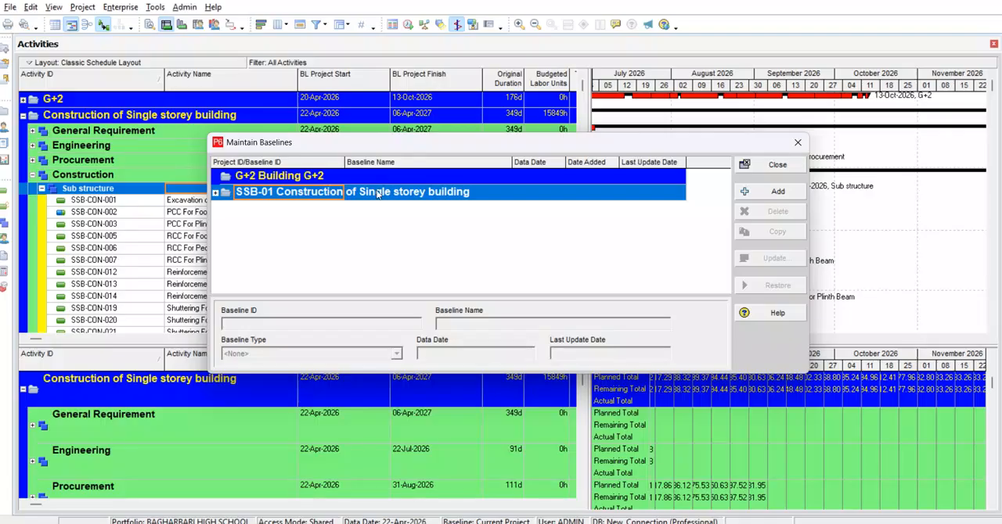
left_click(274, 177)
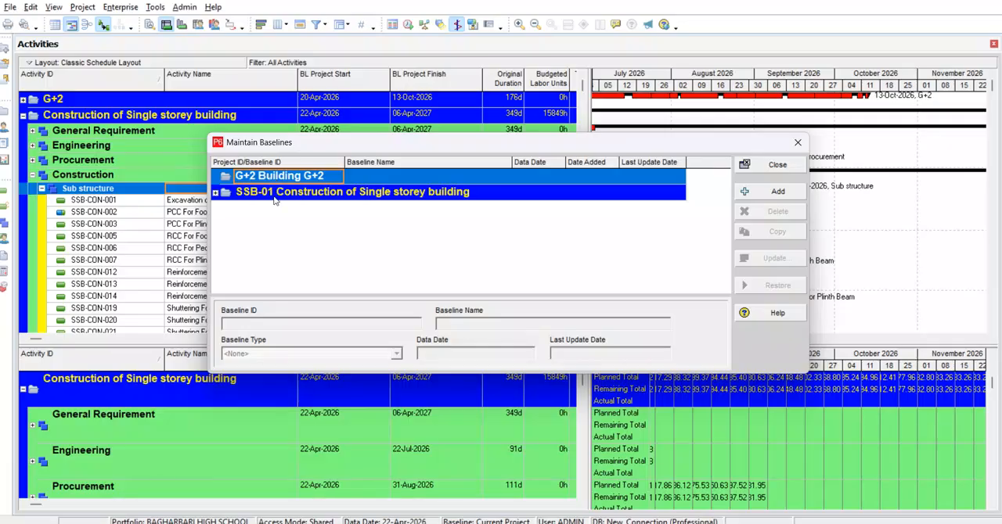
left_click(276, 197)
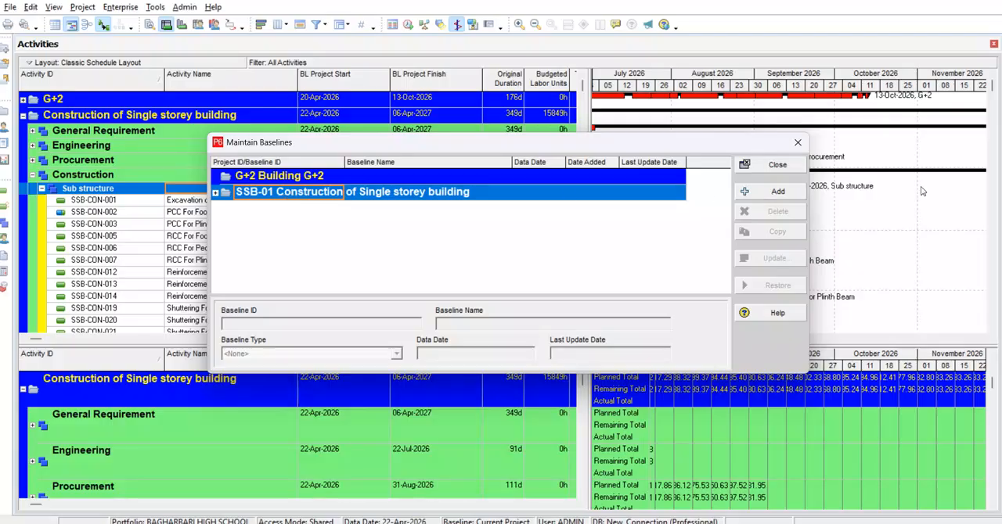
left_click(777, 192)
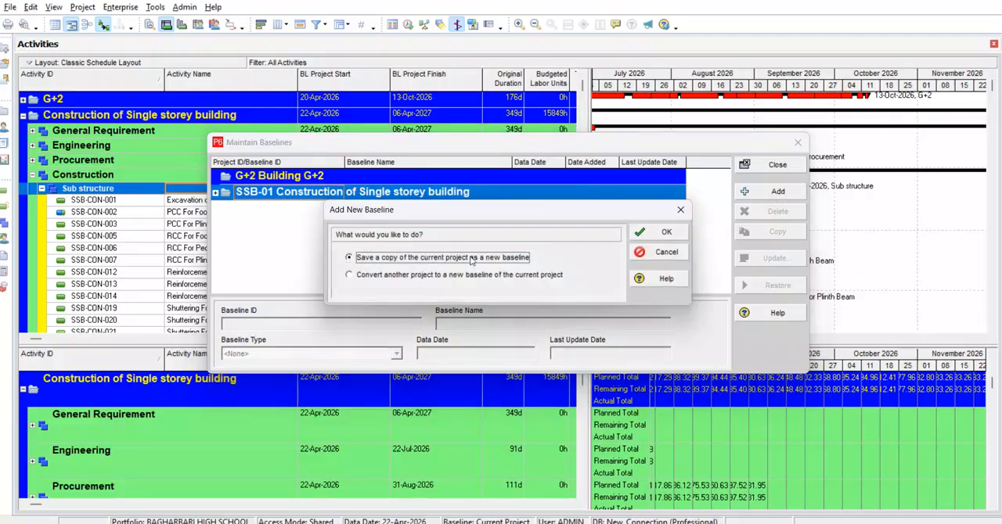
left_click(666, 234)
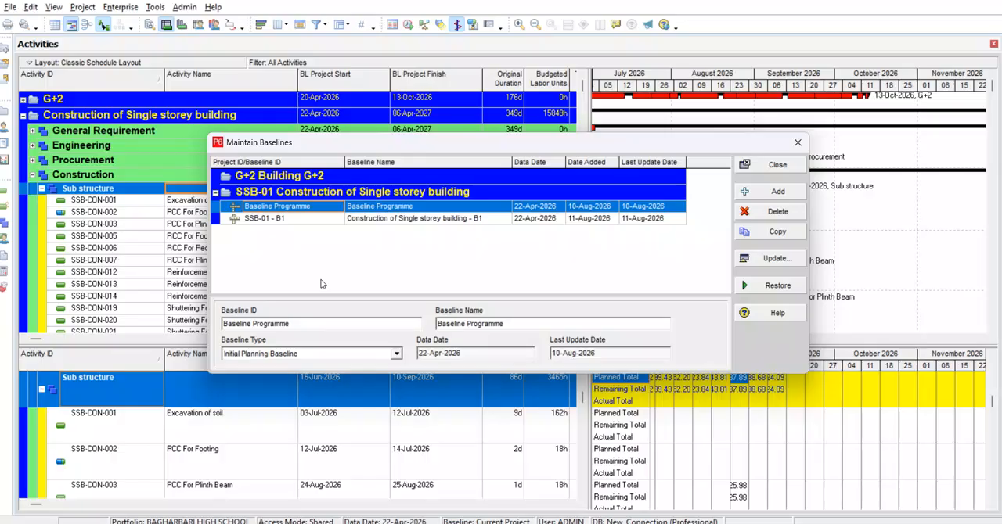
Rename the newly added SSB-01 - B1 baseline as "Baseline programme 2".
left_click(318, 219)
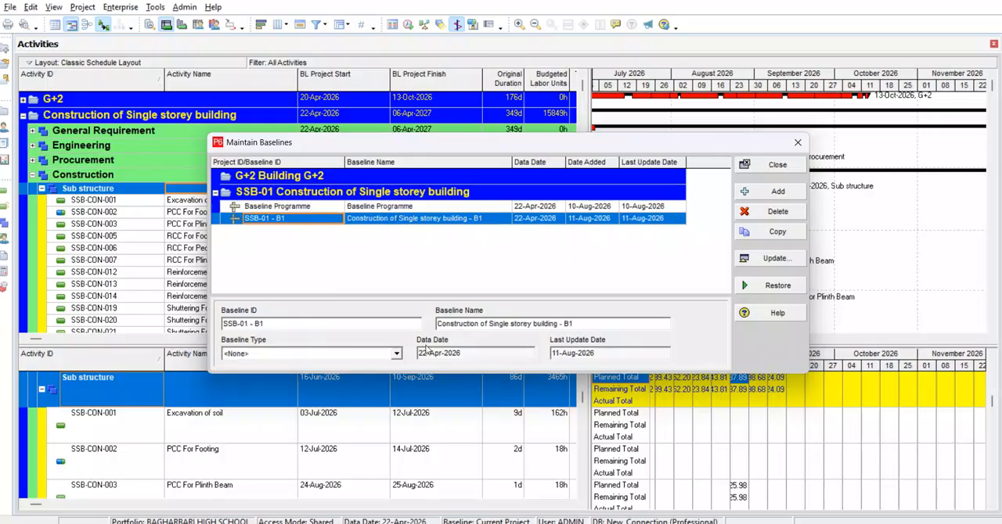
left_click_drag(588, 327, 435, 330)
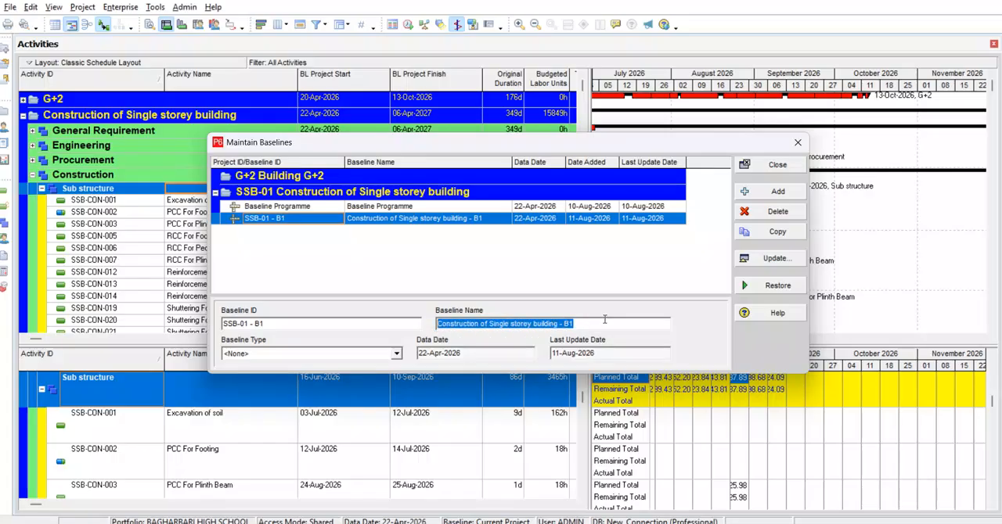
key("Caps_Lock")
type("B")
key("Caps_Lock")
type("aseline prog")
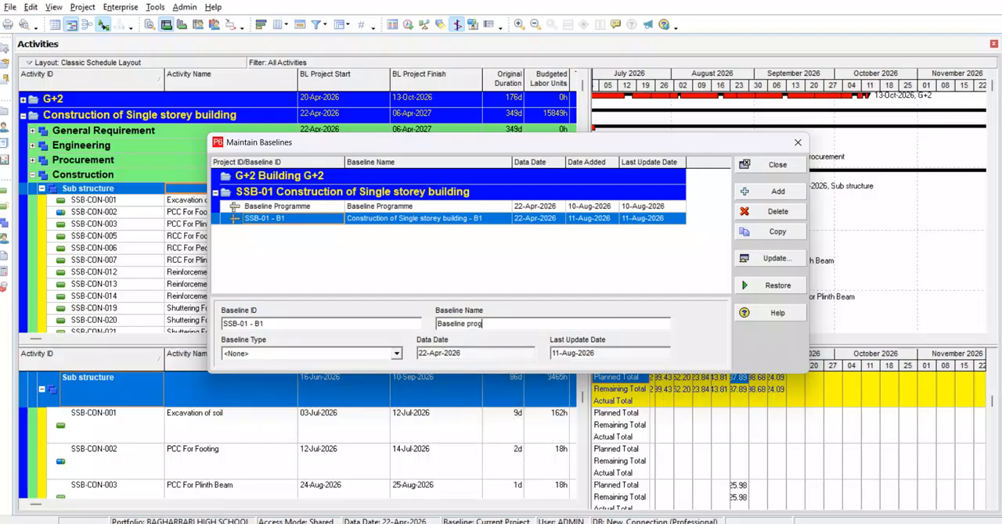
type("ramme 2")
Set the new baseline's type to Initial Planning Baseline and close the baseline maintenance dialog.
left_click(397, 354)
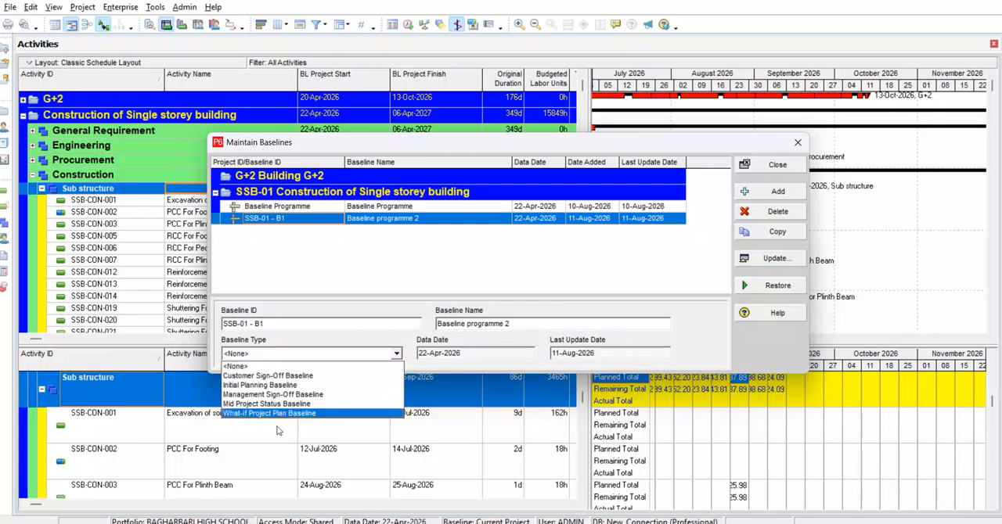
left_click(275, 386)
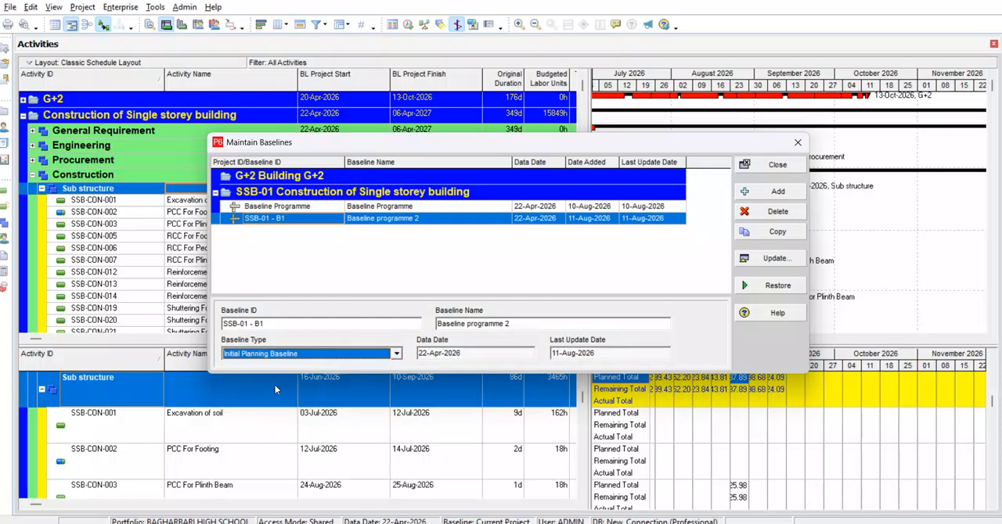
left_click(776, 165)
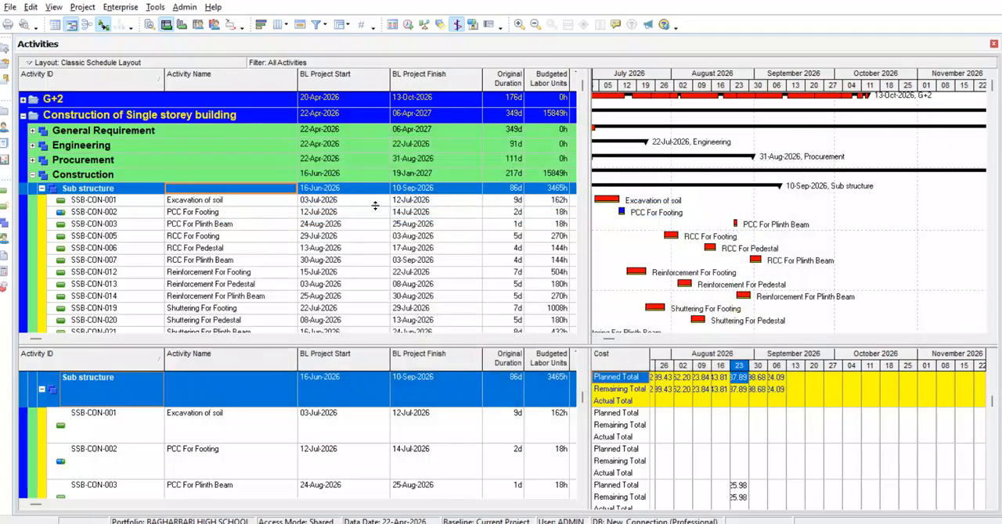
scroll(131, 148, "down", 3)
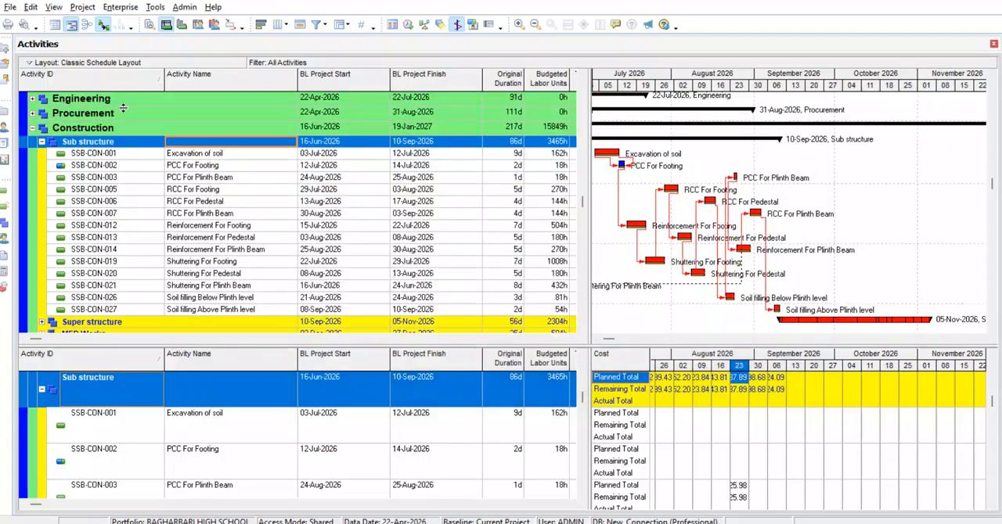
scroll(123, 110, "up", 2)
scroll(123, 109, "up", 1)
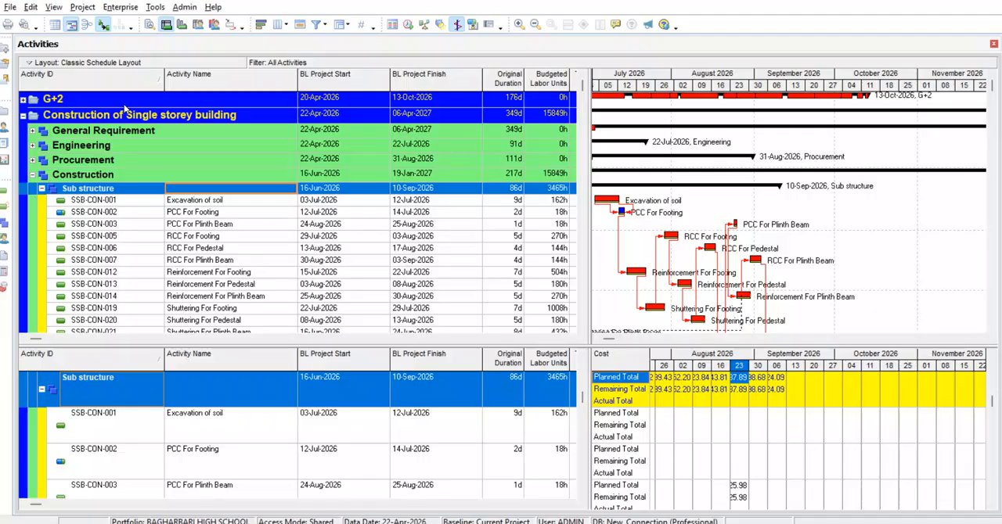
Assign Baseline programme 2 as the project baseline of SSB-01 Construction of Single storey building.
left_click(83, 7)
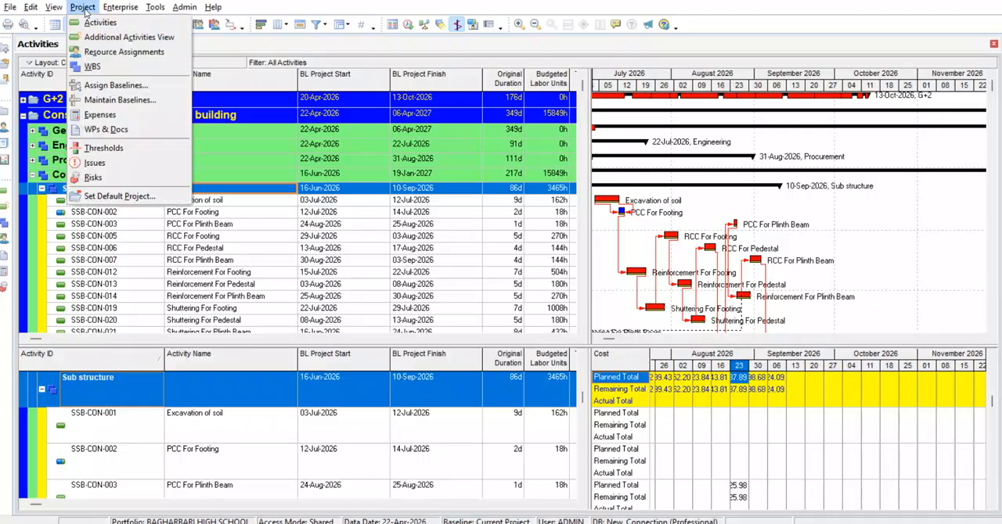
left_click(111, 86)
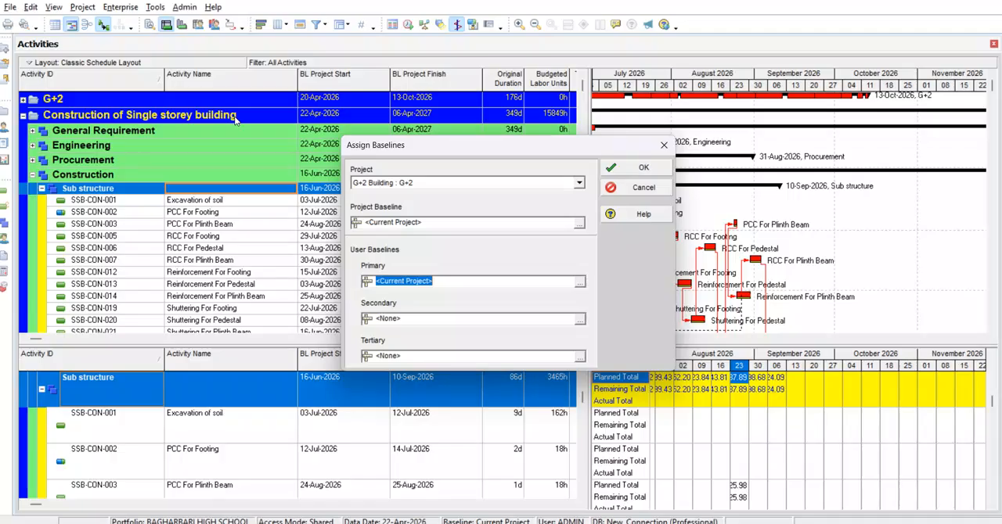
left_click(579, 183)
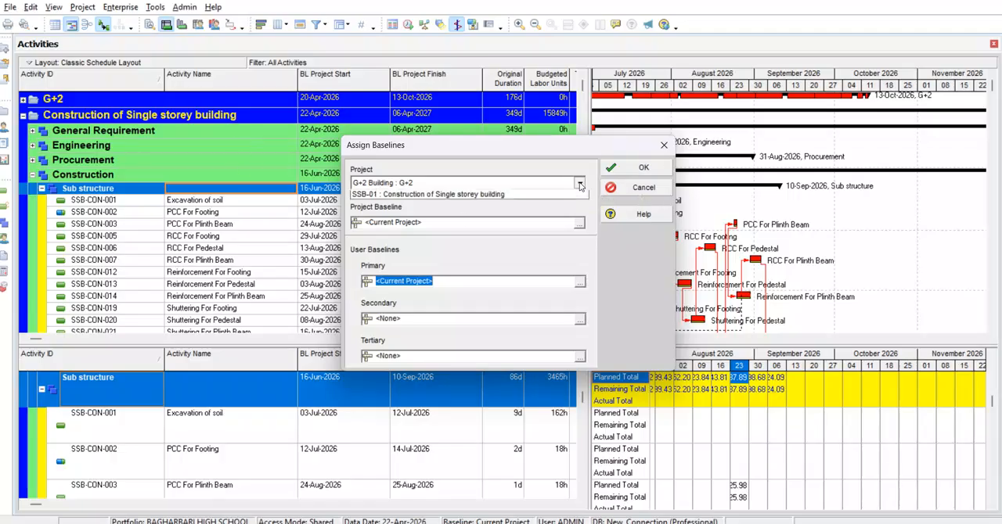
left_click(442, 205)
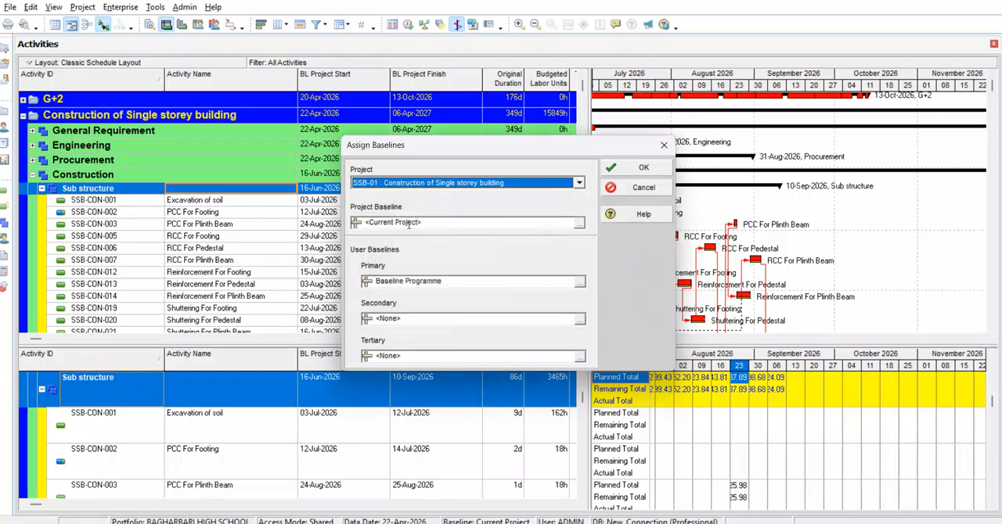
left_click(579, 223)
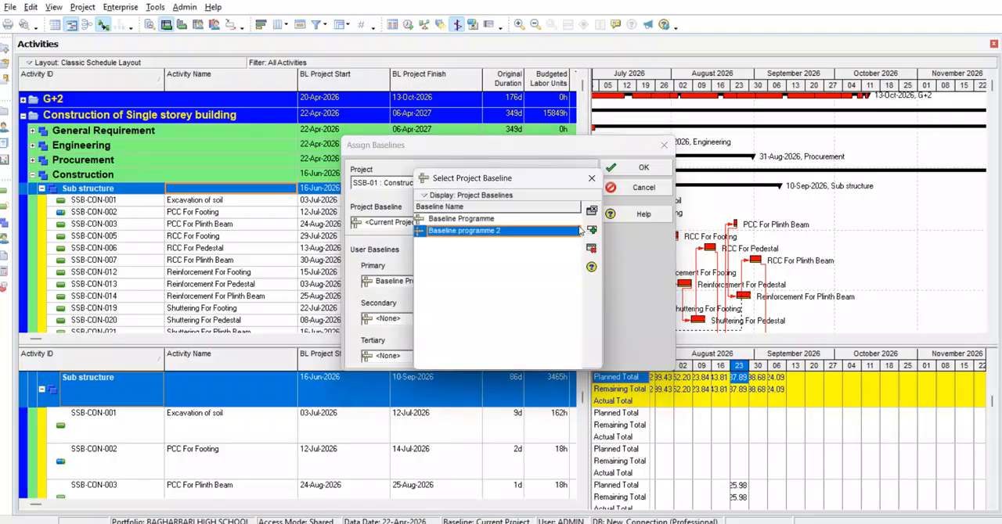
left_click(467, 222)
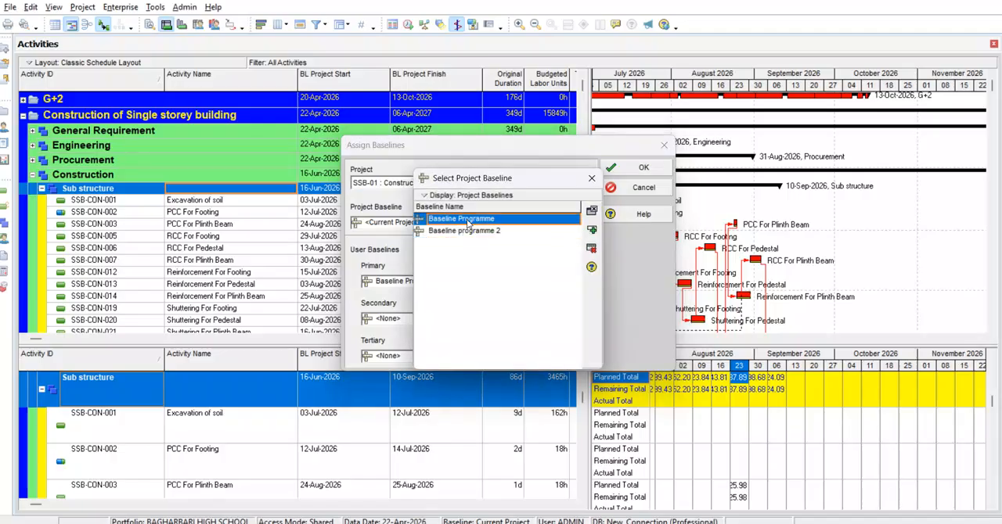
left_click(475, 234)
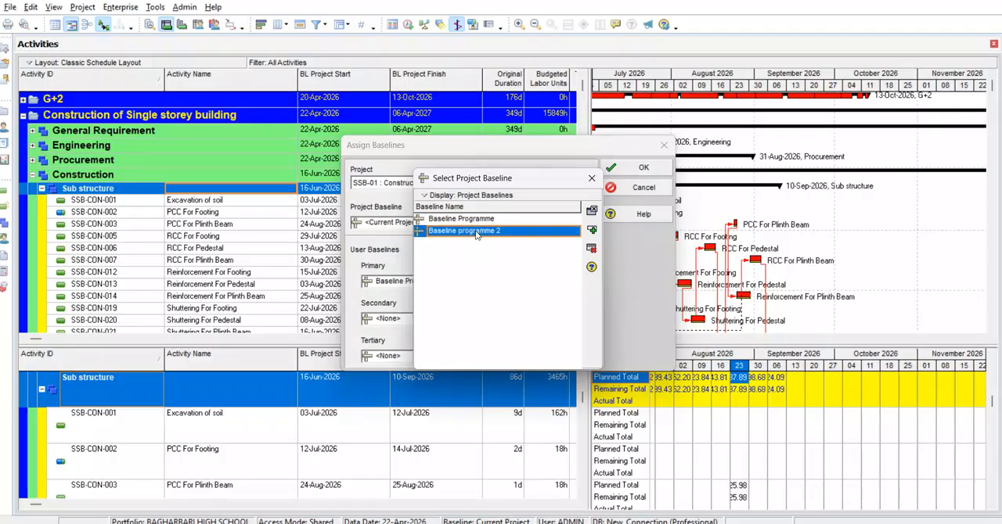
left_click(592, 230)
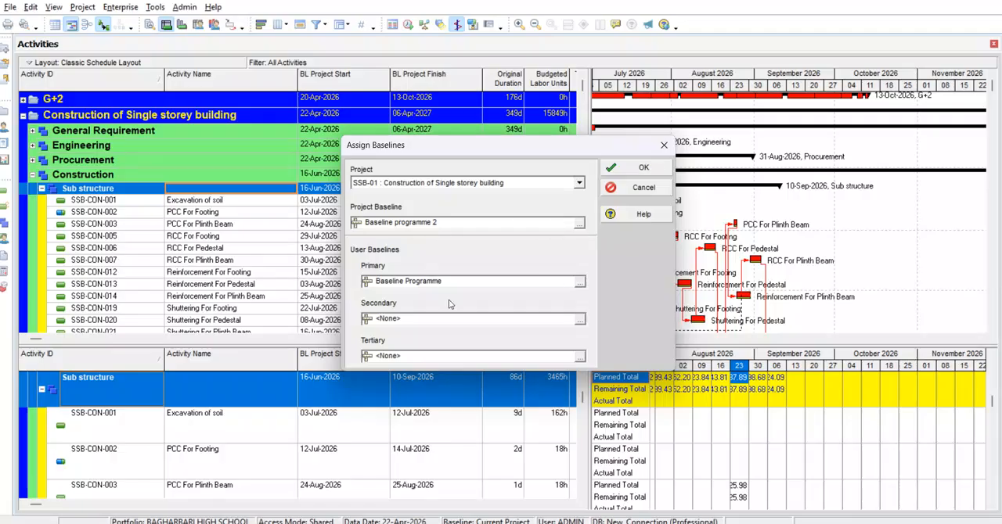
left_click(638, 170)
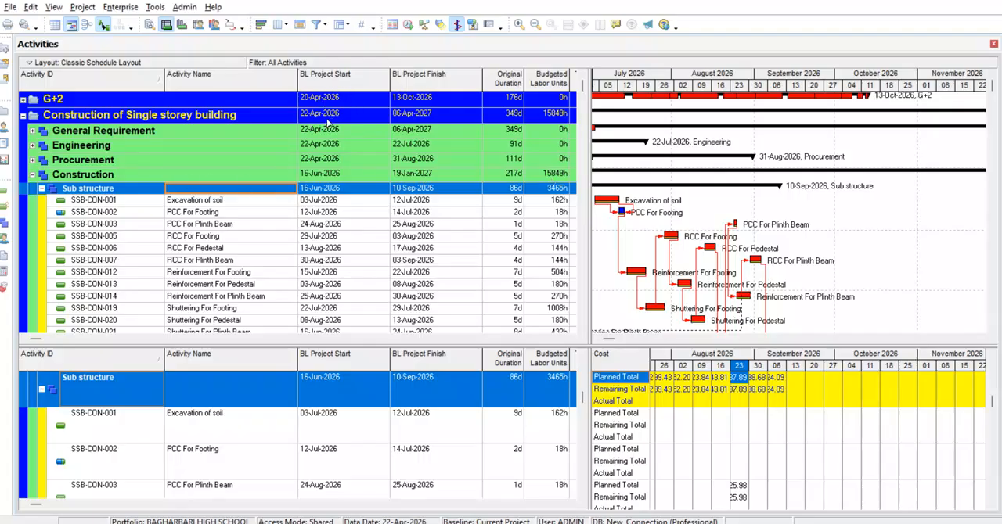
Check the baseline project start and finish dates of Construction of Single storey building.
left_click(329, 116)
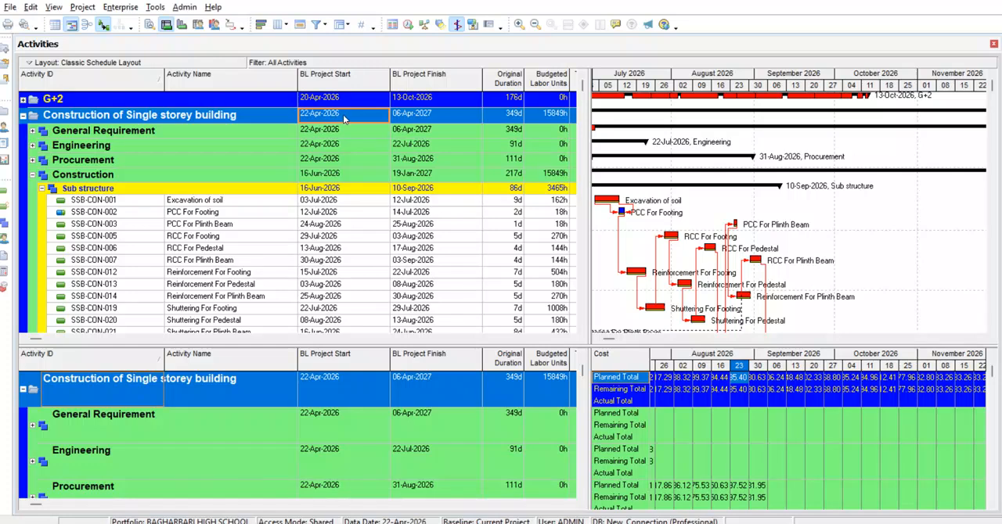
left_click(421, 117)
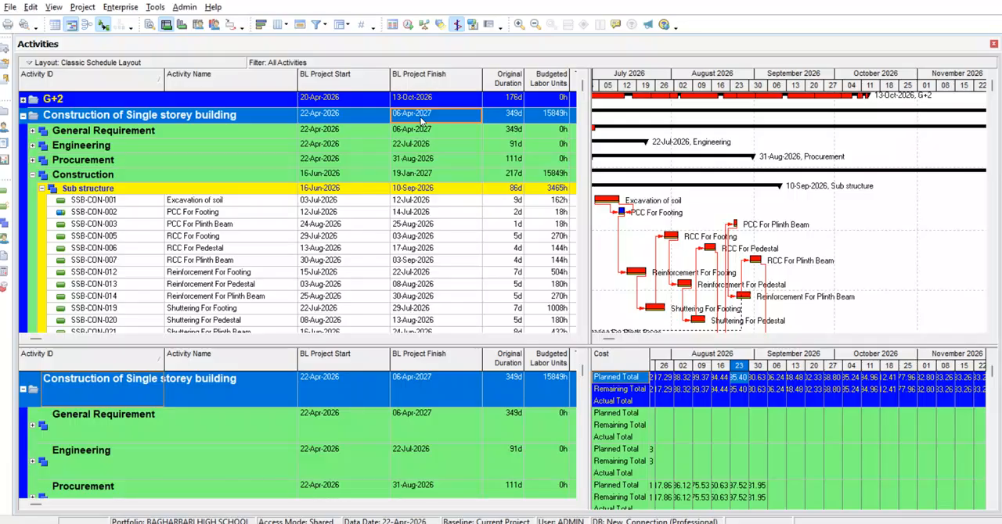
left_click(341, 115)
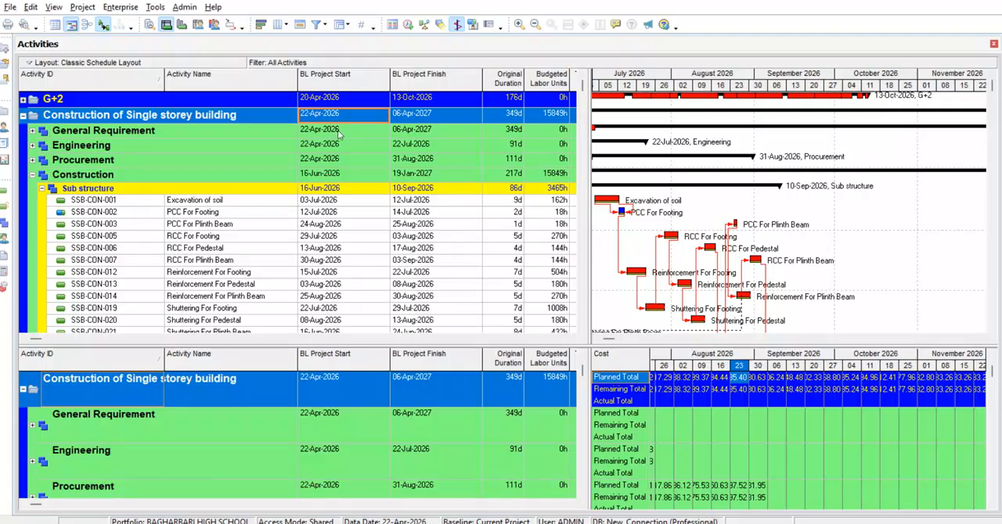
left_click(428, 118)
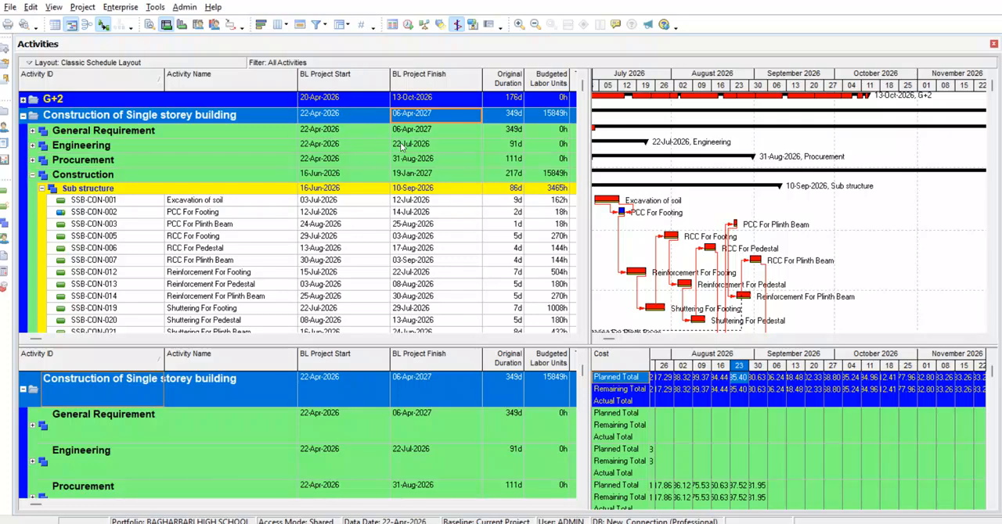
Expand General Requirement and its Contract Milestone group to examine the Project Handover and Testing & Commissioning Completed milestones.
left_click(33, 131)
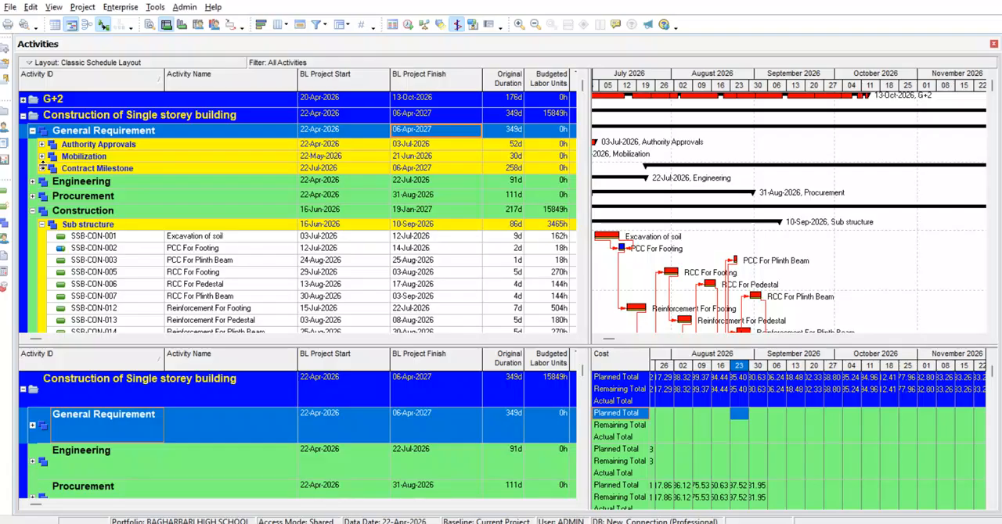
left_click(41, 169)
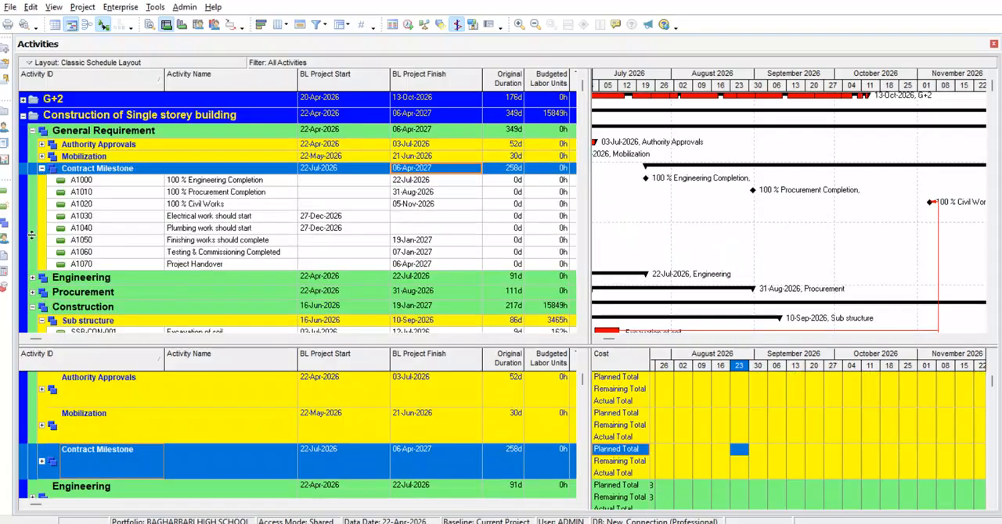
left_click(199, 267)
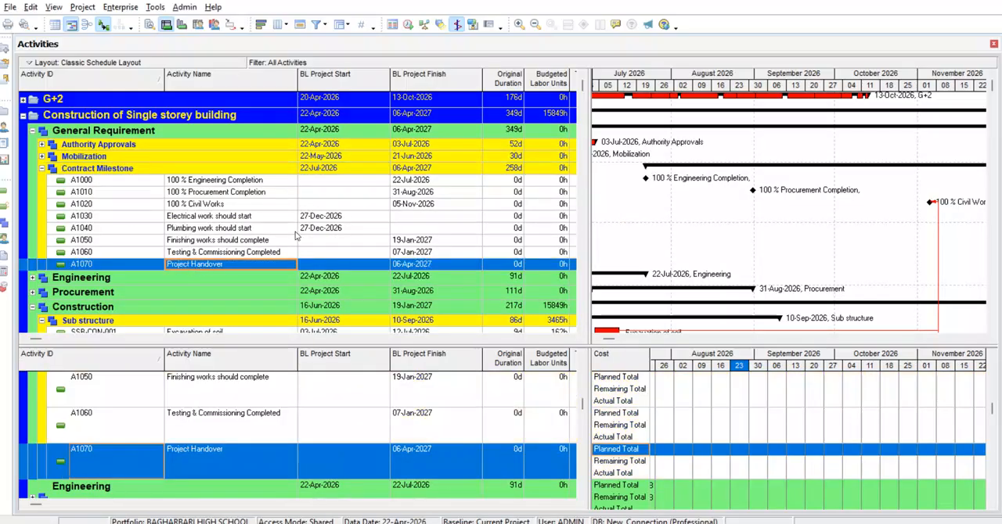
left_click(214, 256)
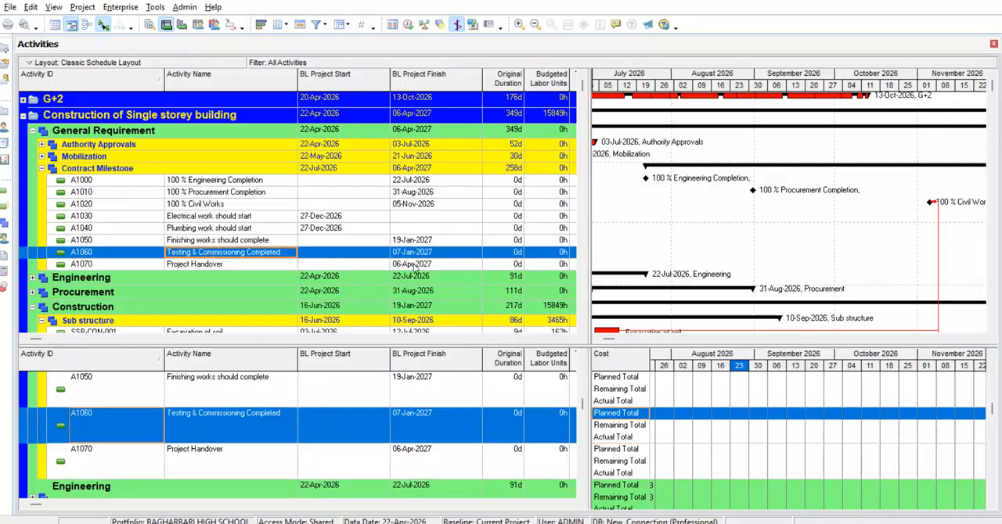
Review the baseline finish dates of the Project Handover and Testing & Commissioning Completed milestones and the baseline dates of the Construction and Project closure groups.
left_click(413, 266)
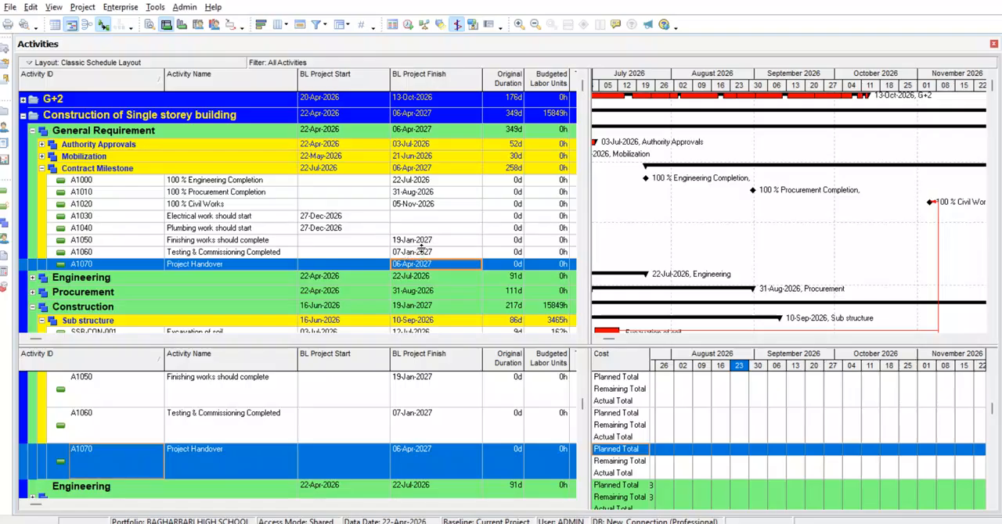
scroll(297, 307, "down", 1)
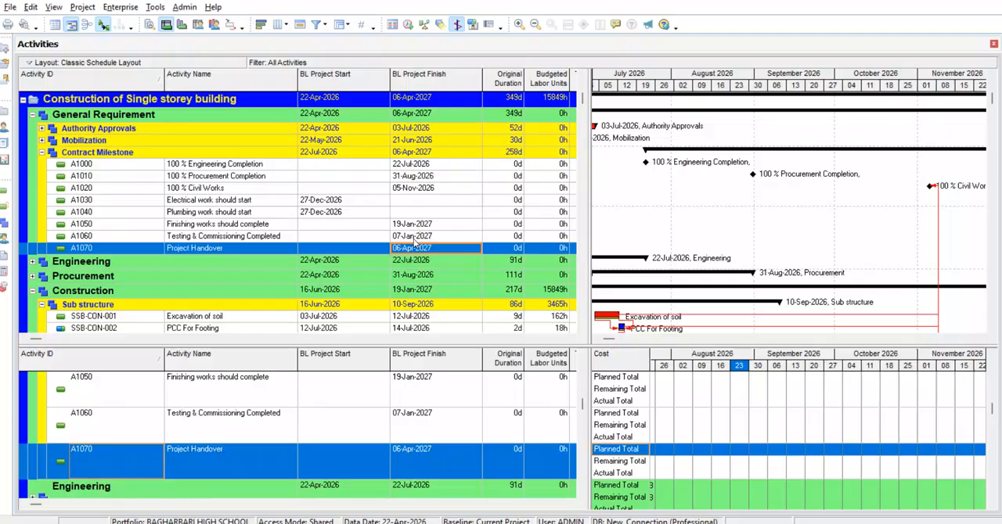
left_click(278, 237)
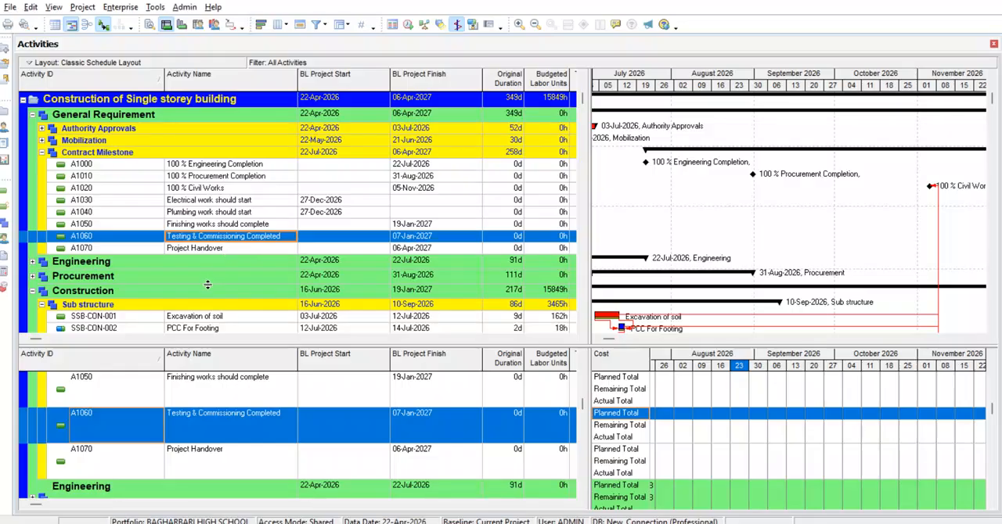
scroll(208, 285, "down", 1)
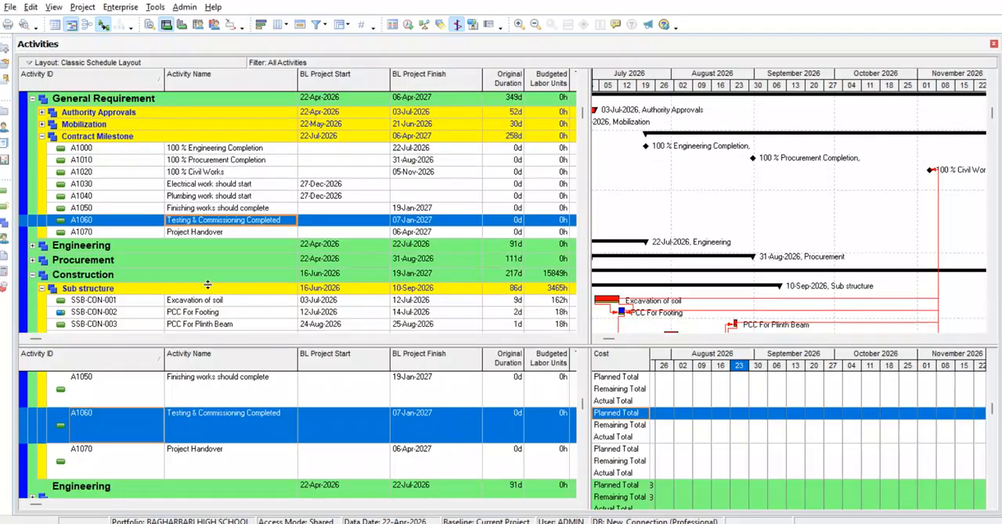
scroll(207, 284, "down", 10)
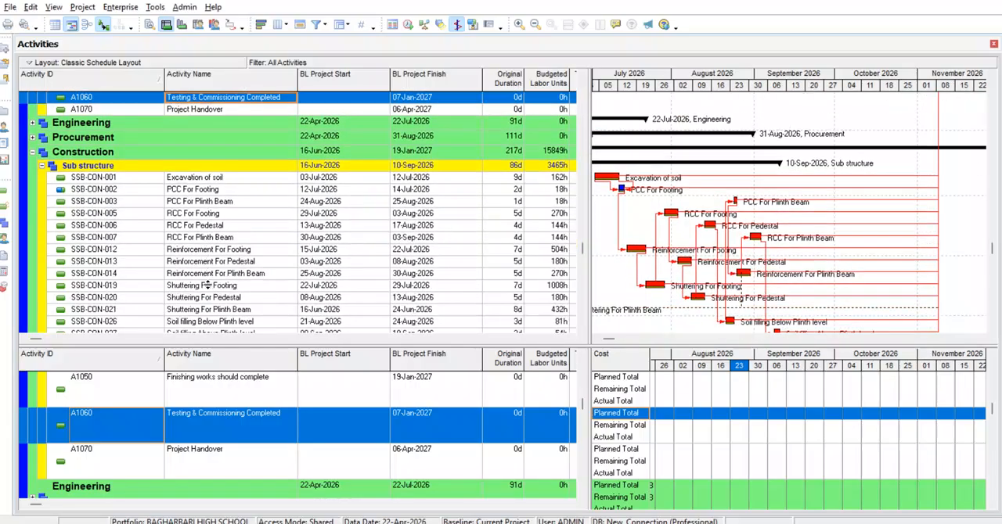
scroll(207, 285, "down", 5)
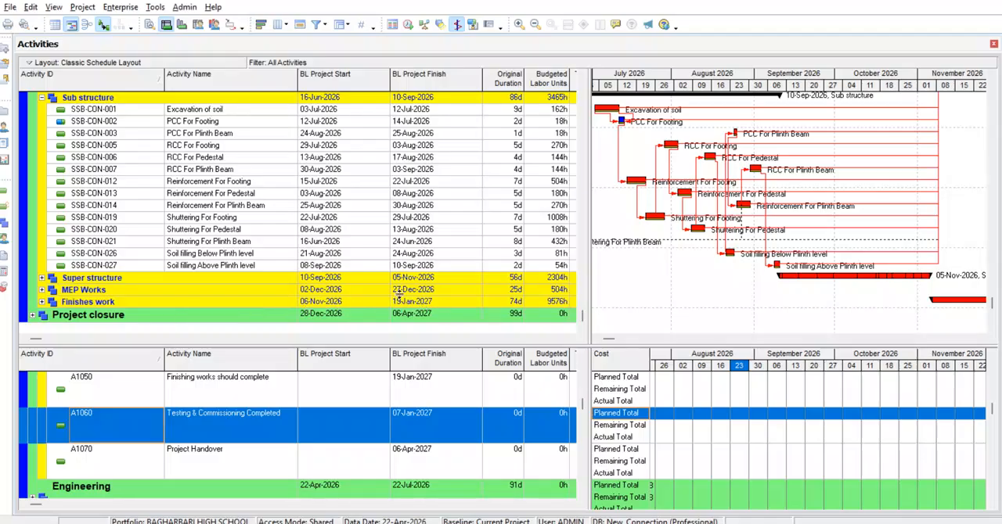
scroll(360, 210, "up", 4)
scroll(358, 207, "up", 2)
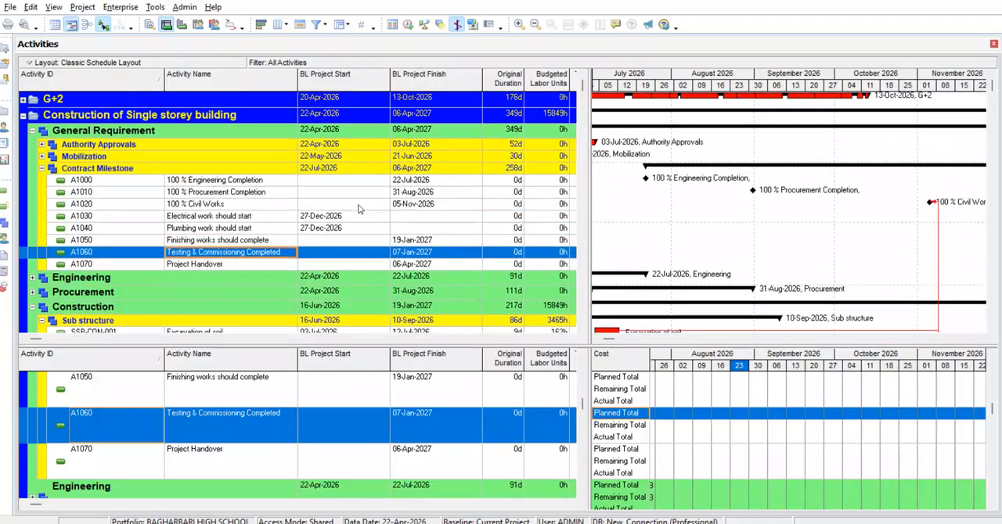